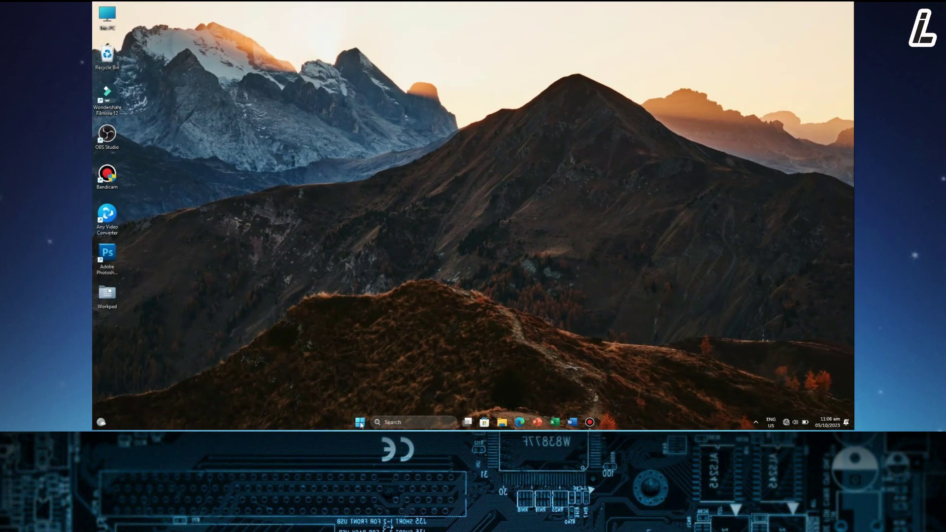
# Open Settings from Start and view Windows Update, paused until 09/11/2023.
pyautogui.click(359, 421)
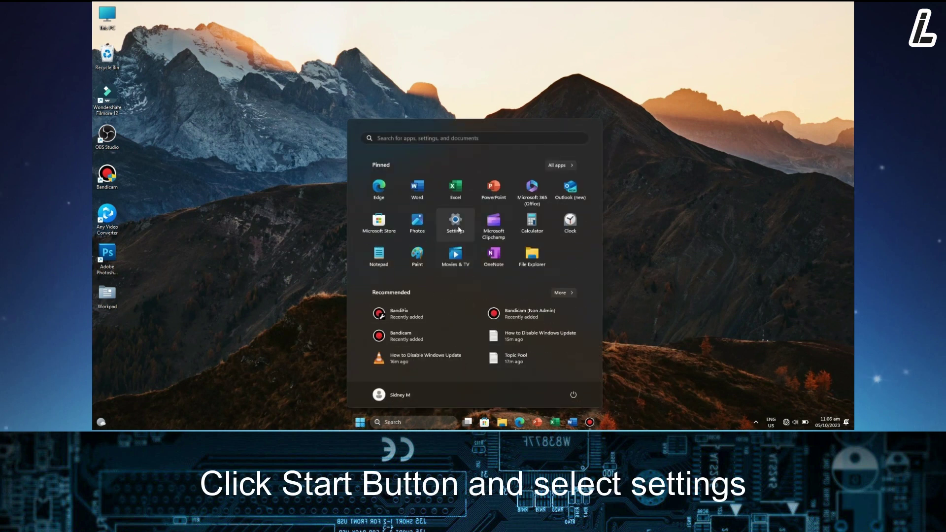
pyautogui.click(457, 225)
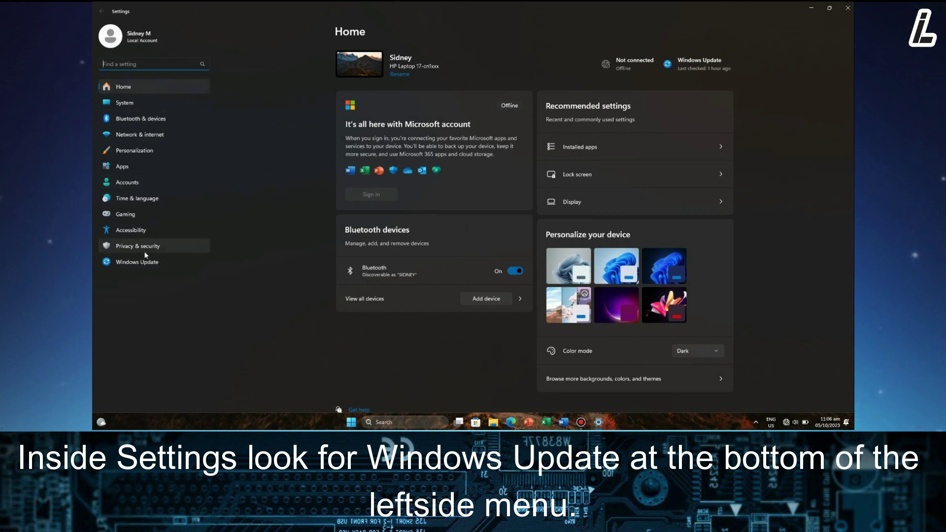
pyautogui.click(182, 260)
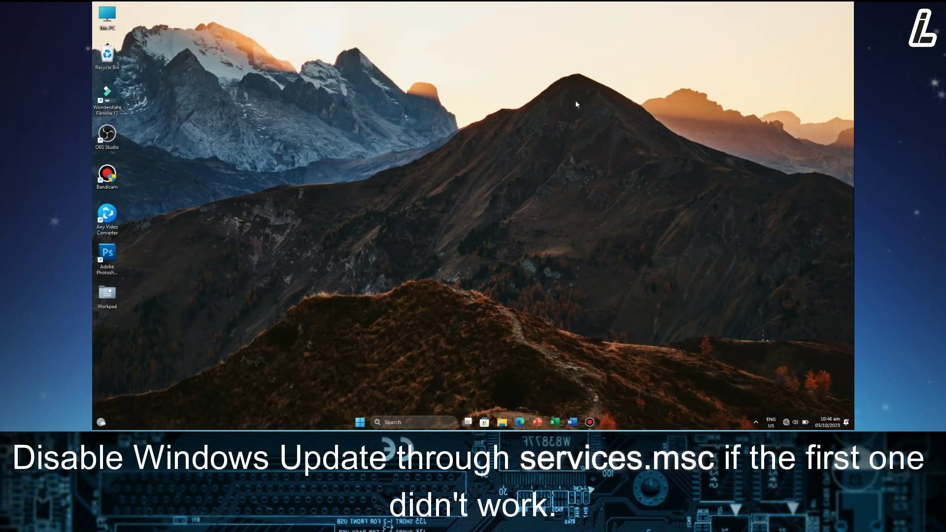
# Bring up the Run dialog, centre it on screen, and enter services.msc.
pyautogui.press('super+r')
pyautogui.moveTo(164, 337); pyautogui.dragTo(461, 169)
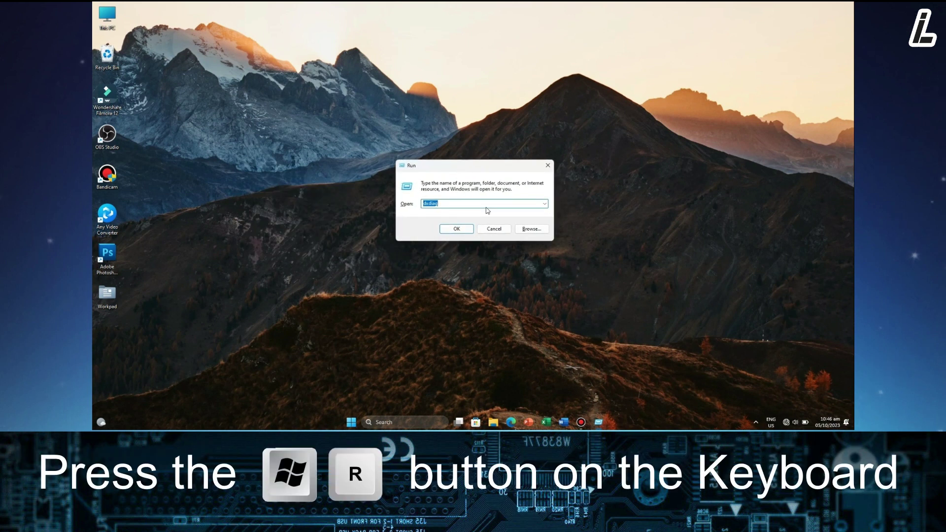
pyautogui.write('serv')
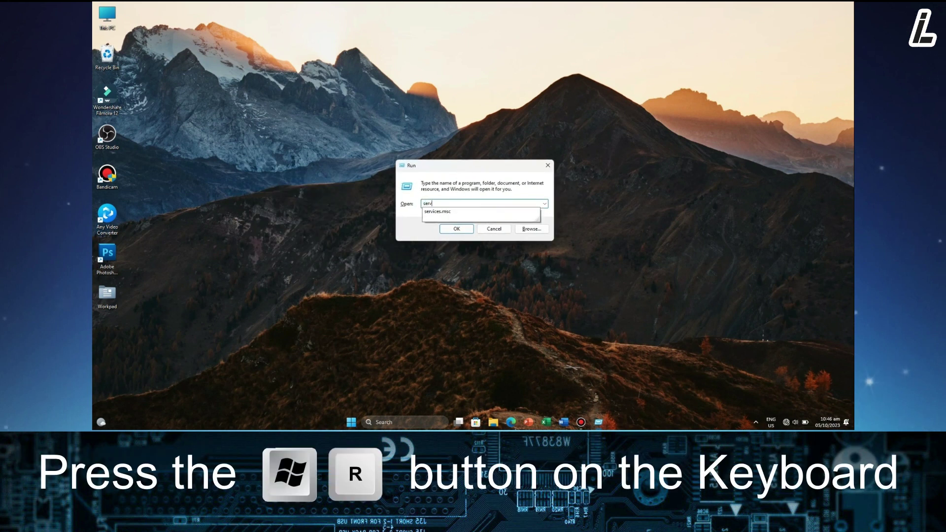
pyautogui.write('ices.ms')
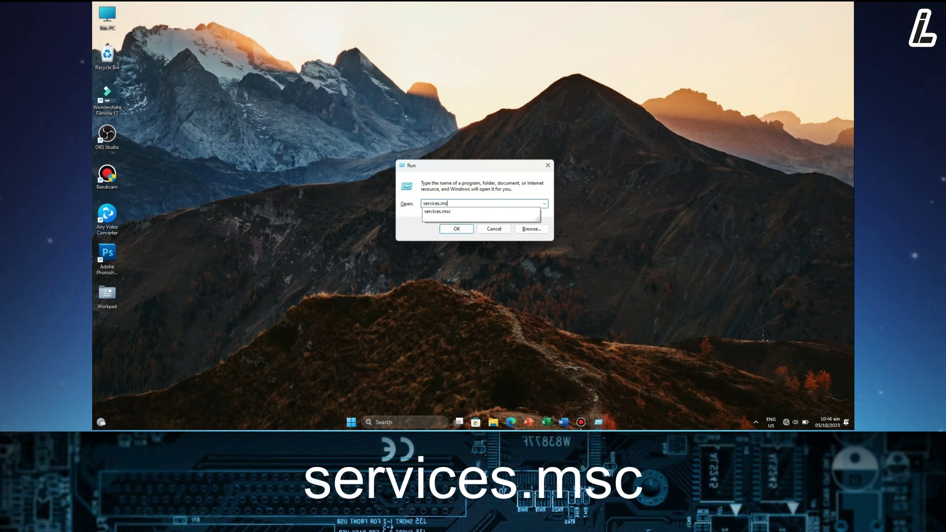
pyautogui.click(487, 212)
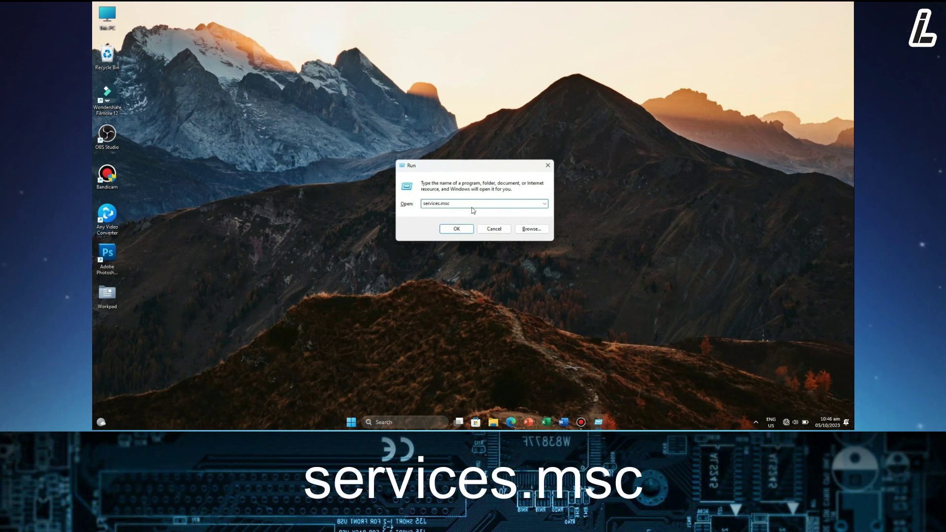
# Launch Services, scroll down to the Windows Update service, and bring up its shortcut menu.
pyautogui.click(459, 228)
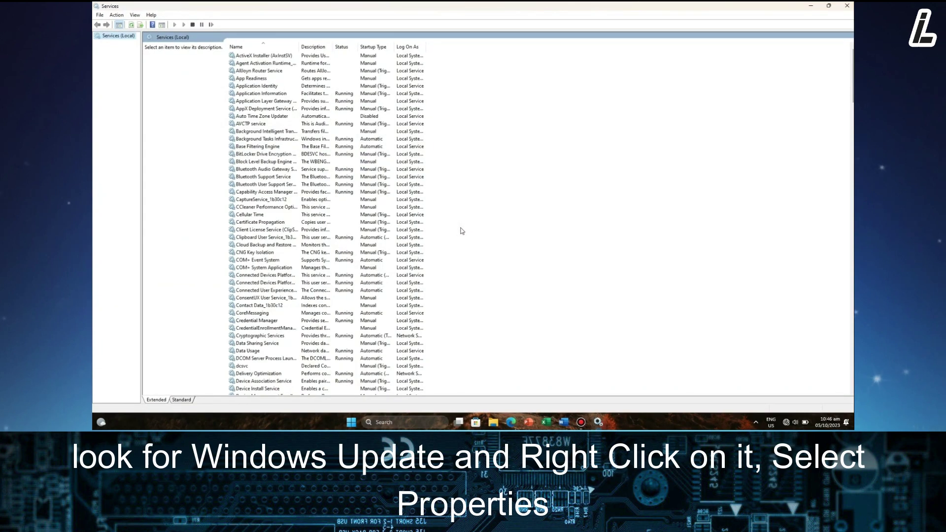
pyautogui.click(258, 71)
pyautogui.press('Down')
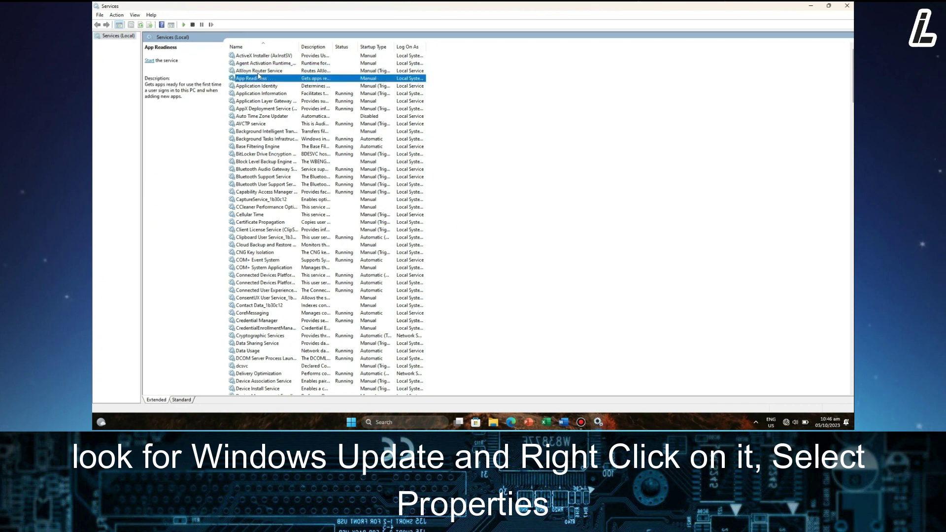
pyautogui.press('Down')
pyautogui.press('Down')
pyautogui.press('Down')
pyautogui.press('Down')
pyautogui.press('Down')
pyautogui.press('Down')
pyautogui.press('Down')
pyautogui.press('Down')
pyautogui.press('Down')
pyautogui.press('Down')
pyautogui.press('Down')
pyautogui.press('Down')
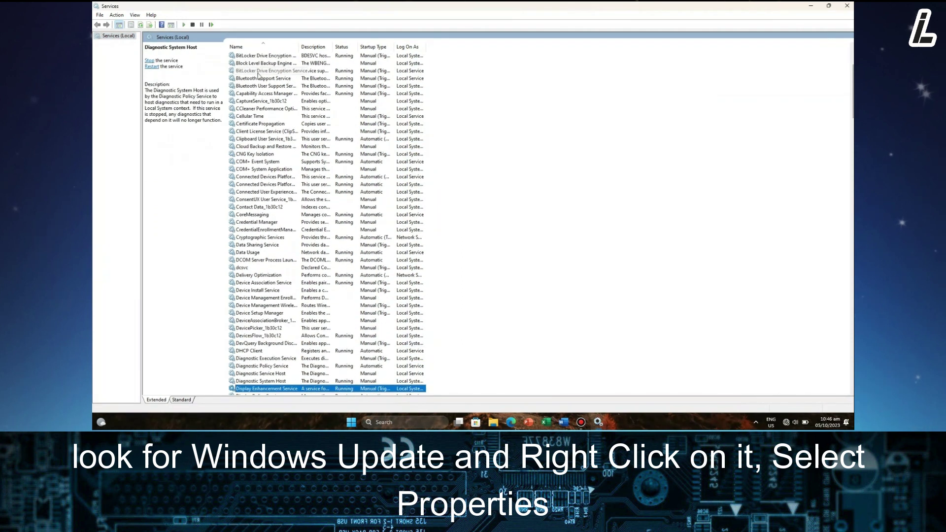
pyautogui.press('Down')
pyautogui.press('Down')
pyautogui.press('Down')
pyautogui.press('Down')
pyautogui.press('Down')
pyautogui.press('Down')
pyautogui.press('w')
pyautogui.press('Down')
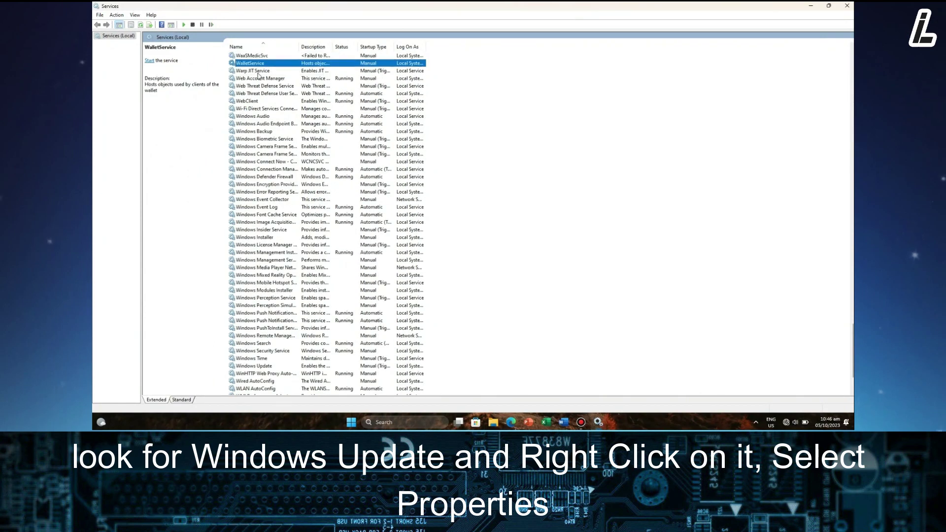
pyautogui.press('Down')
pyautogui.press('Down')
pyautogui.press('Down')
pyautogui.press('Down')
pyautogui.press('Down')
pyautogui.press('Down')
pyautogui.press('Down')
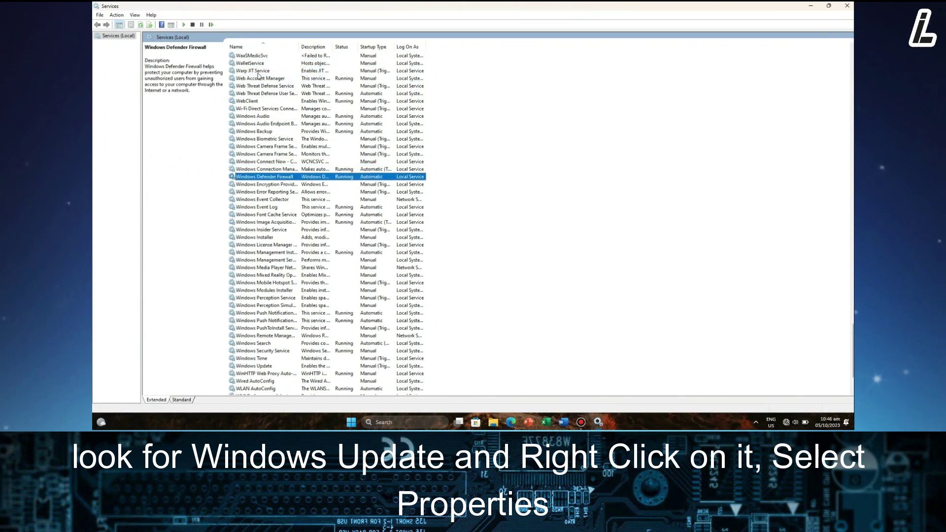
pyautogui.press('Down')
pyautogui.press('Down')
pyautogui.press('Down')
pyautogui.press('Down')
pyautogui.press('Down')
pyautogui.press('Down')
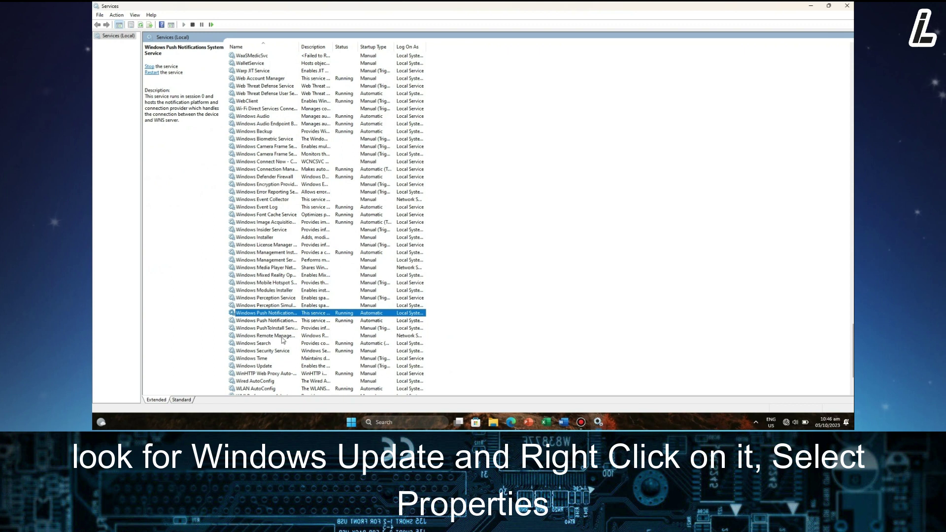
pyautogui.click(276, 367)
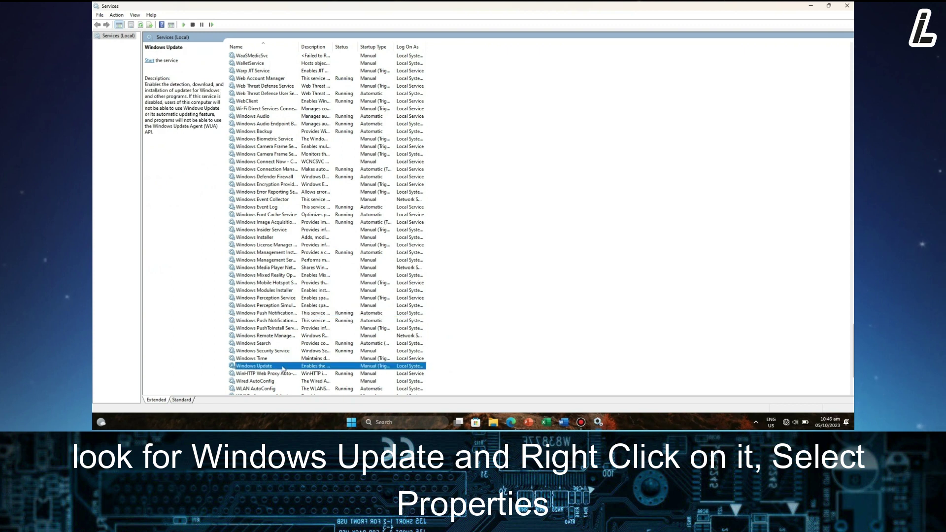
pyautogui.rightClick(283, 368)
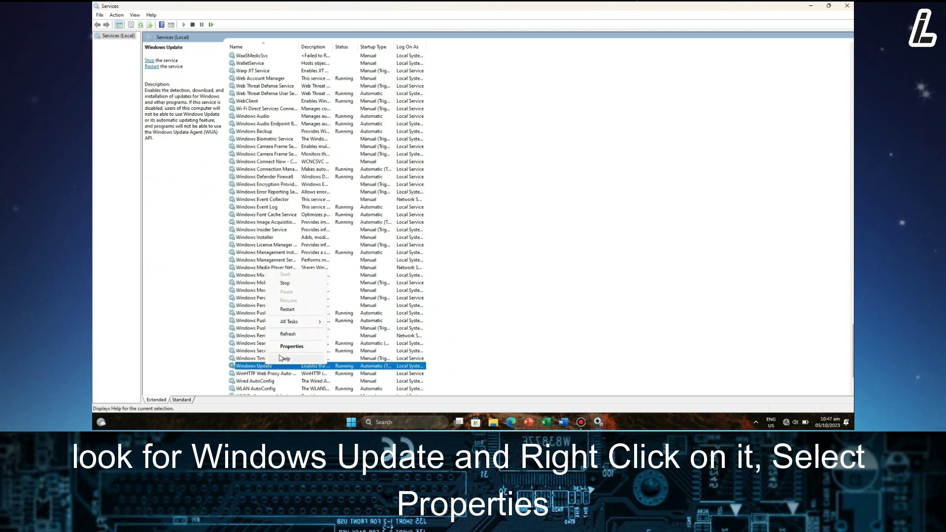
# Open Windows Update Properties and review its name, description, and startup type choices.
pyautogui.click(292, 347)
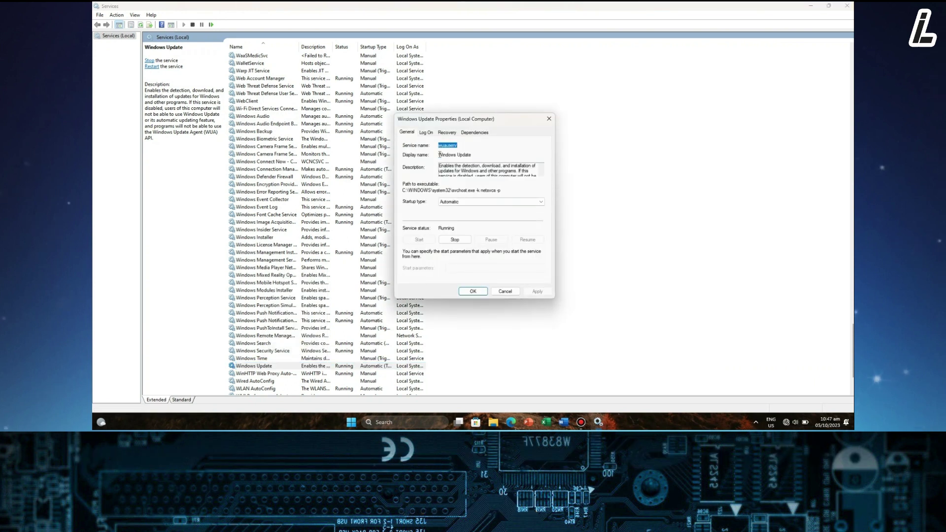
pyautogui.moveTo(439, 154); pyautogui.dragTo(472, 155)
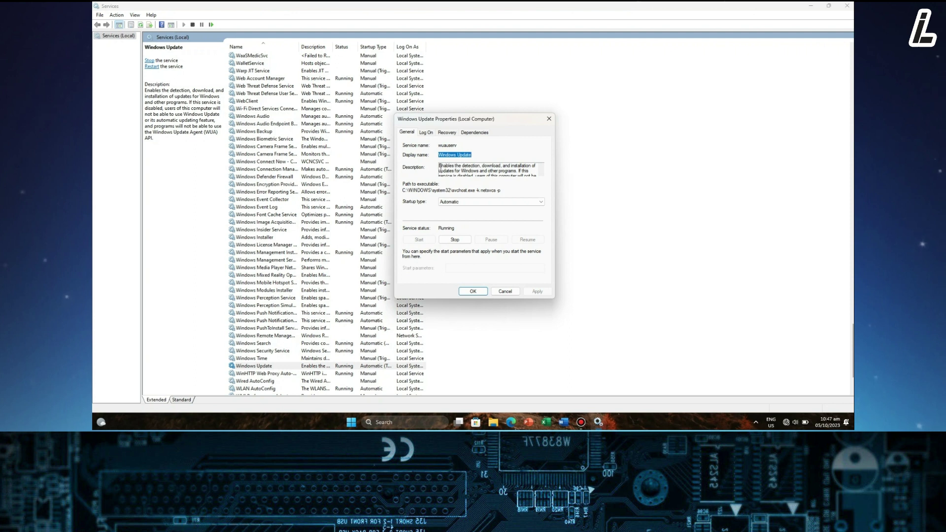
pyautogui.moveTo(439, 166); pyautogui.dragTo(530, 175)
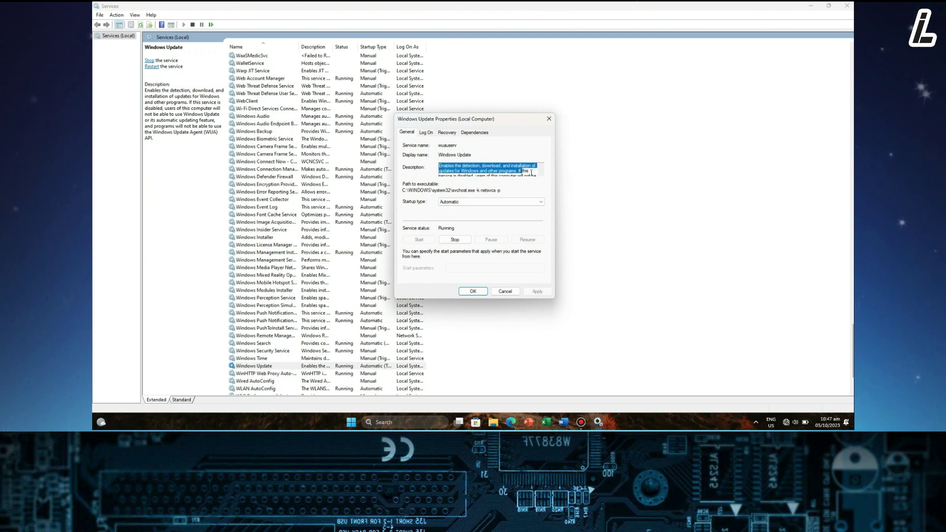
pyautogui.click(540, 169)
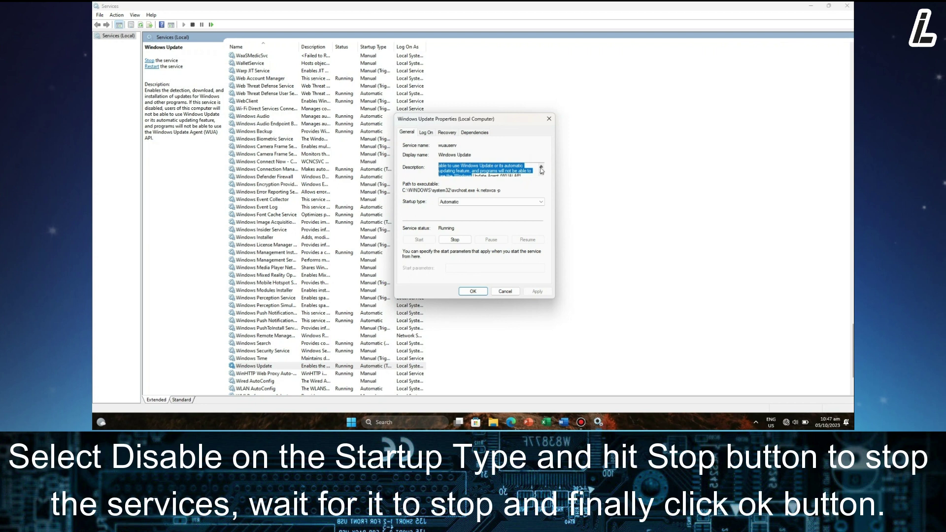
pyautogui.click(479, 207)
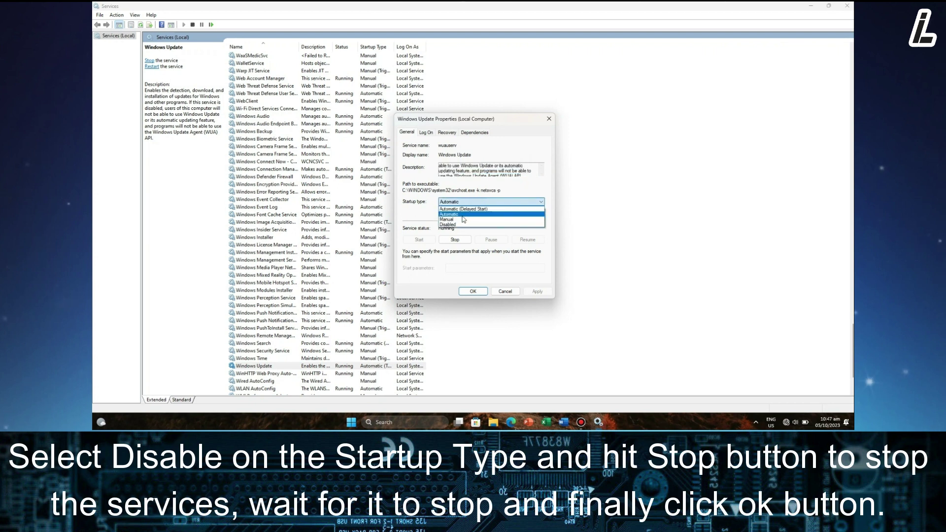
# Change Windows Update's startup type to Disabled, stop the service, and apply and confirm.
pyautogui.click(450, 225)
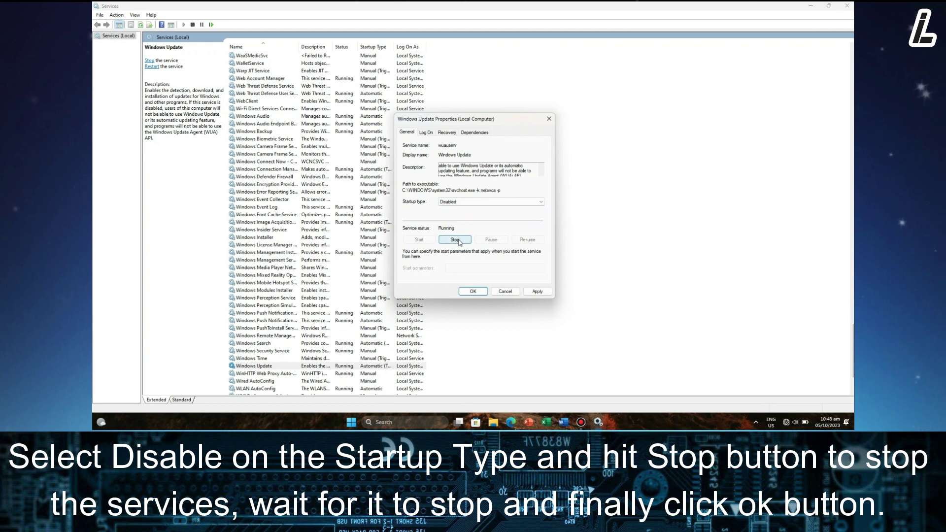
pyautogui.click(456, 241)
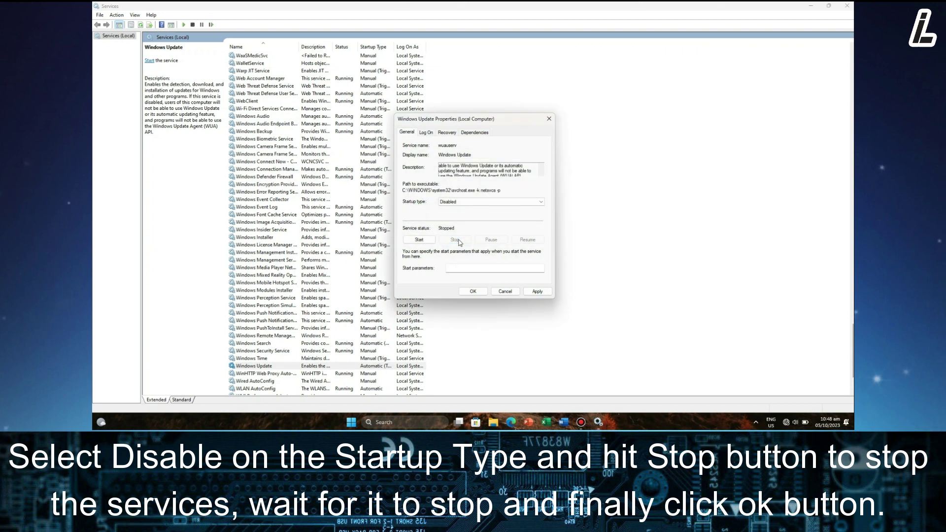
pyautogui.click(537, 291)
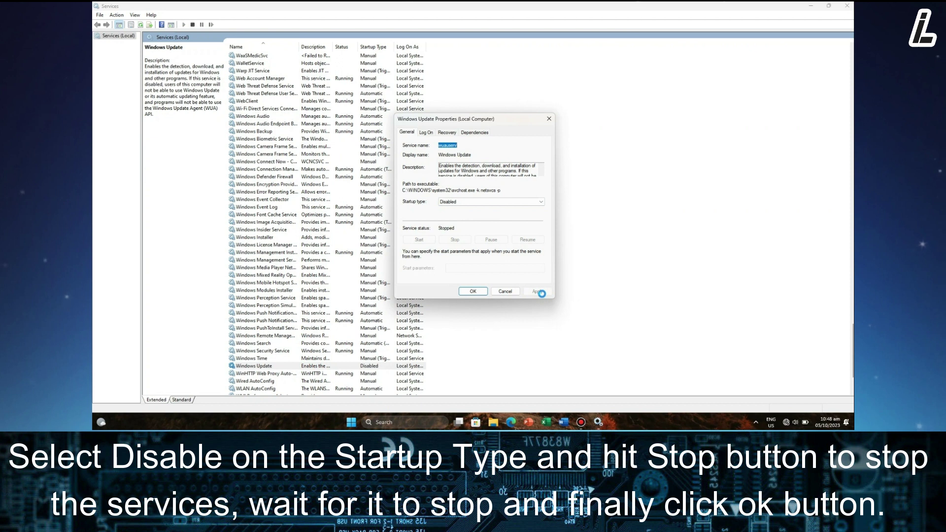
pyautogui.click(473, 291)
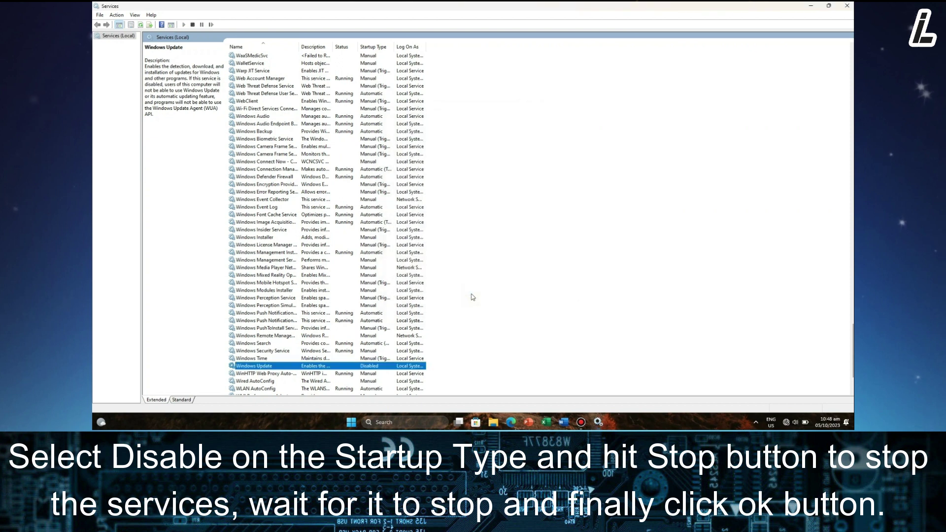